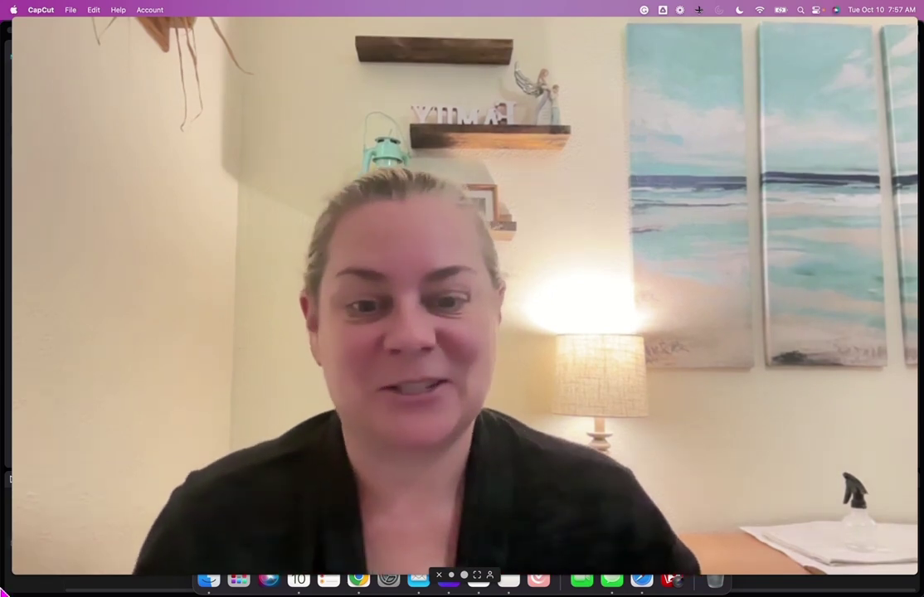
# Step: Drag the clip's Face Smooth slider in the Enhance tab to 22, leaving the other face sliders at 0
pyautogui.click(452, 578)
pyautogui.moveTo(78, 540); pyautogui.dragTo(92, 368)
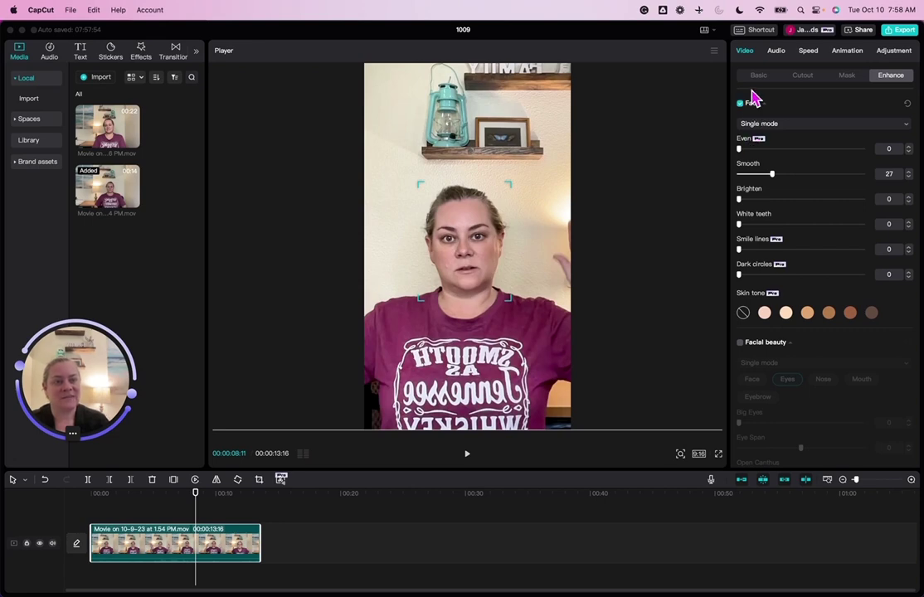
pyautogui.moveTo(740, 150); pyautogui.dragTo(767, 181)
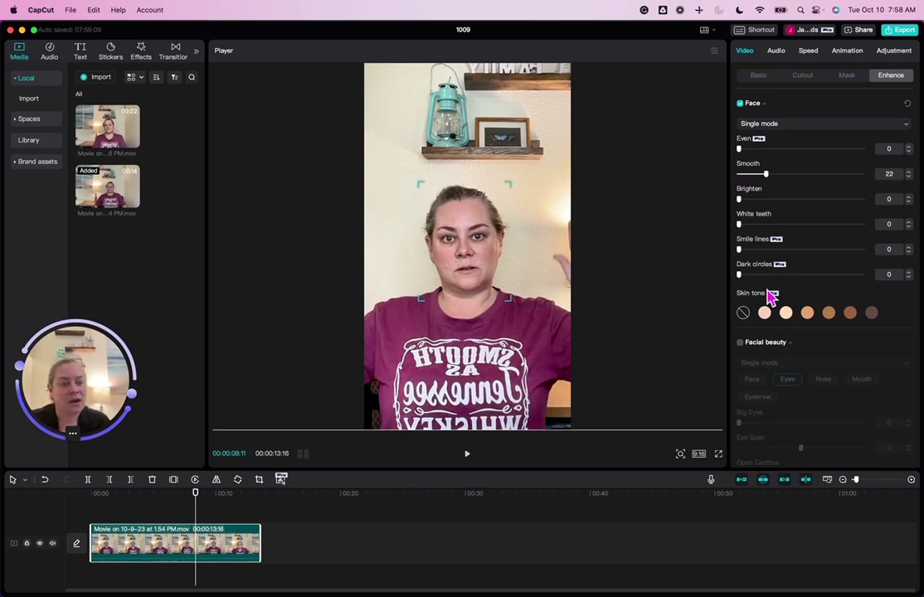
# Step: Preview several makeup presets, including a dark smoky eye, then settle on Latte at degree 28
pyautogui.scroll(-8, 790, 407)
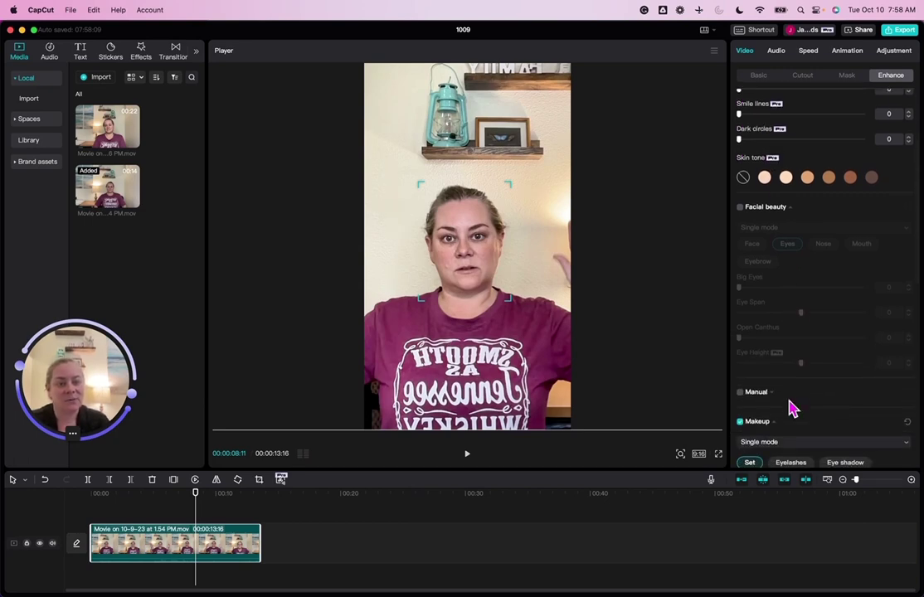
pyautogui.scroll(-3, 789, 406)
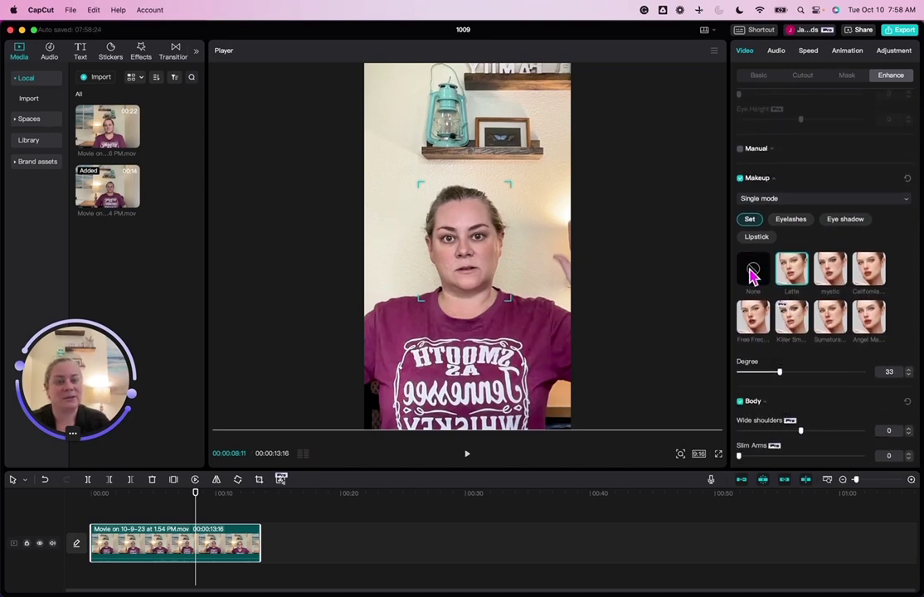
pyautogui.click(752, 273)
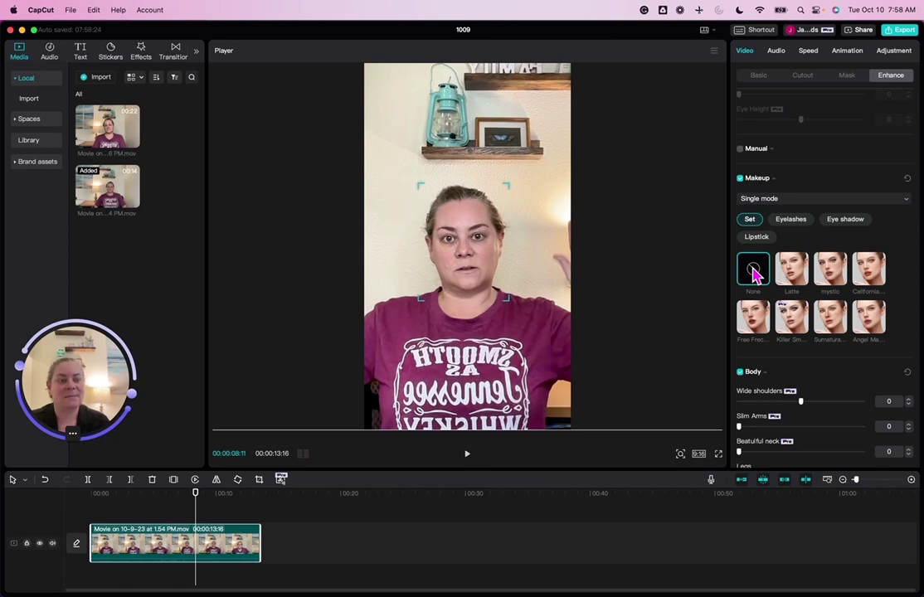
pyautogui.click(793, 281)
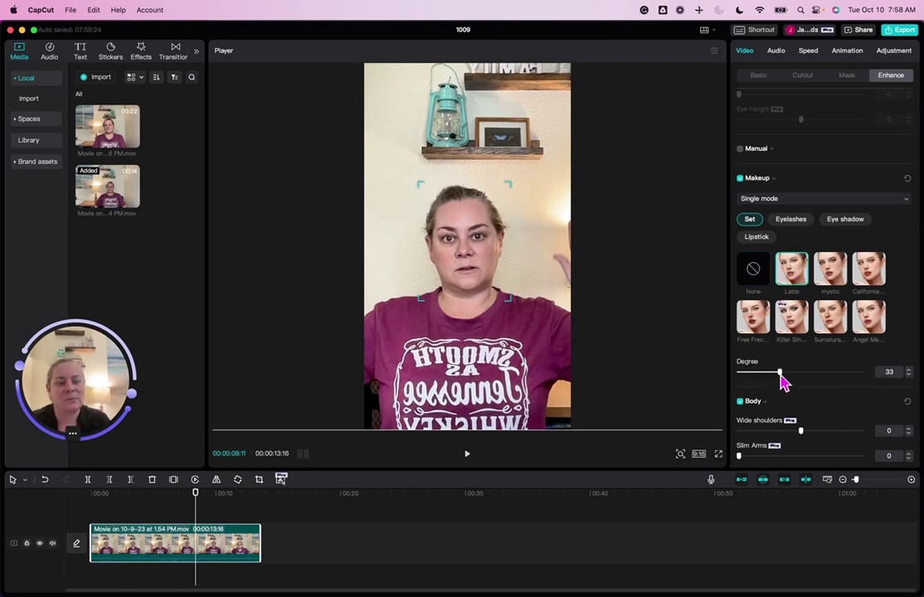
pyautogui.moveTo(784, 380); pyautogui.dragTo(765, 383)
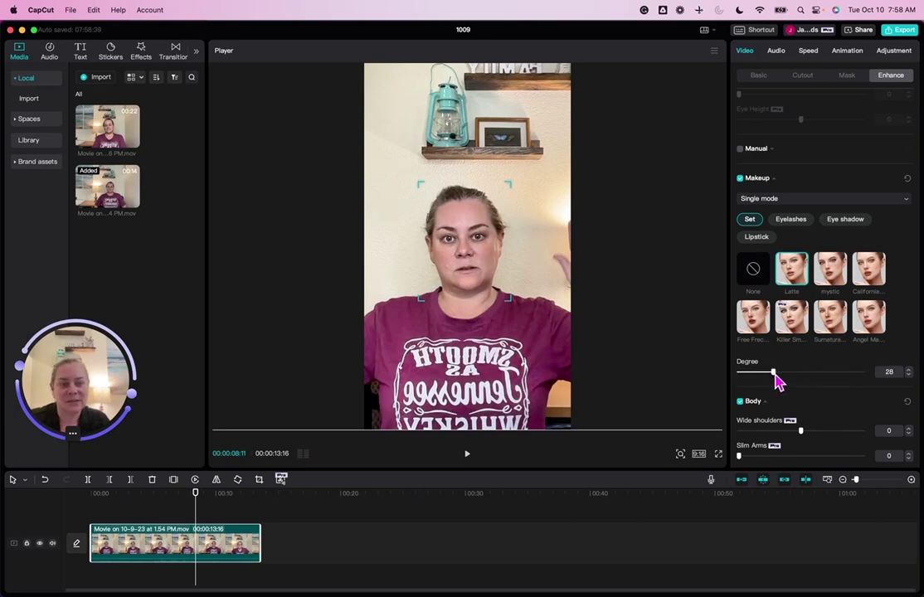
pyautogui.click(830, 326)
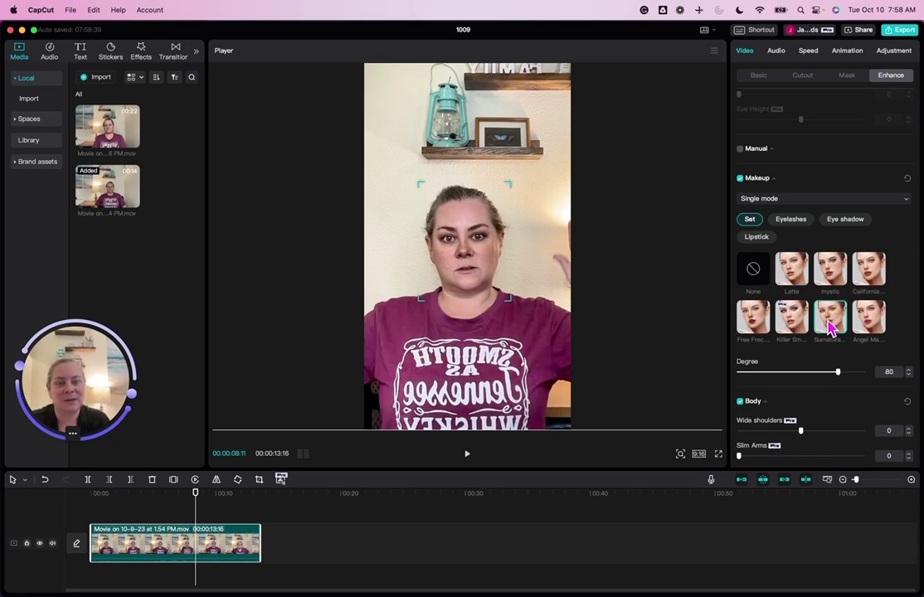
pyautogui.click(885, 279)
pyautogui.click(877, 328)
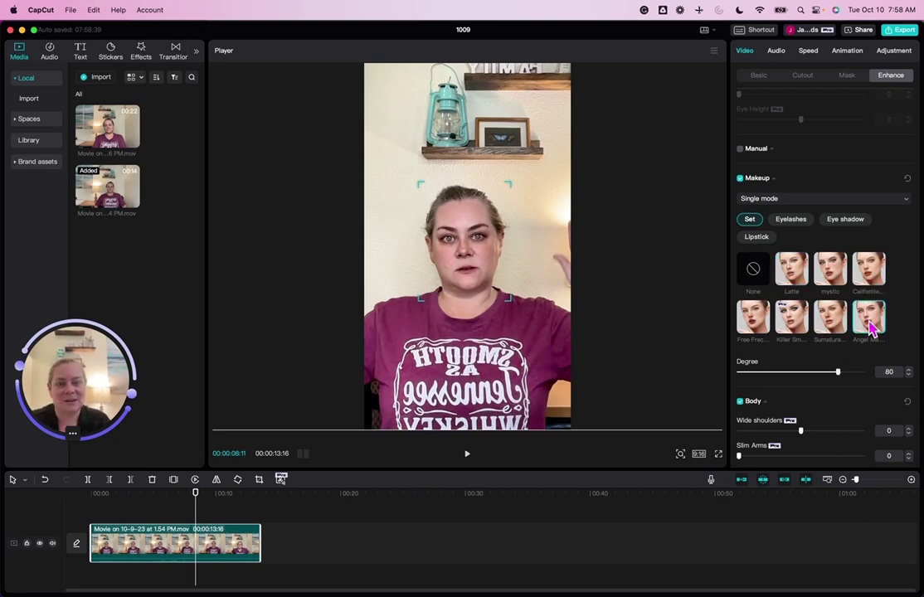
pyautogui.click(795, 324)
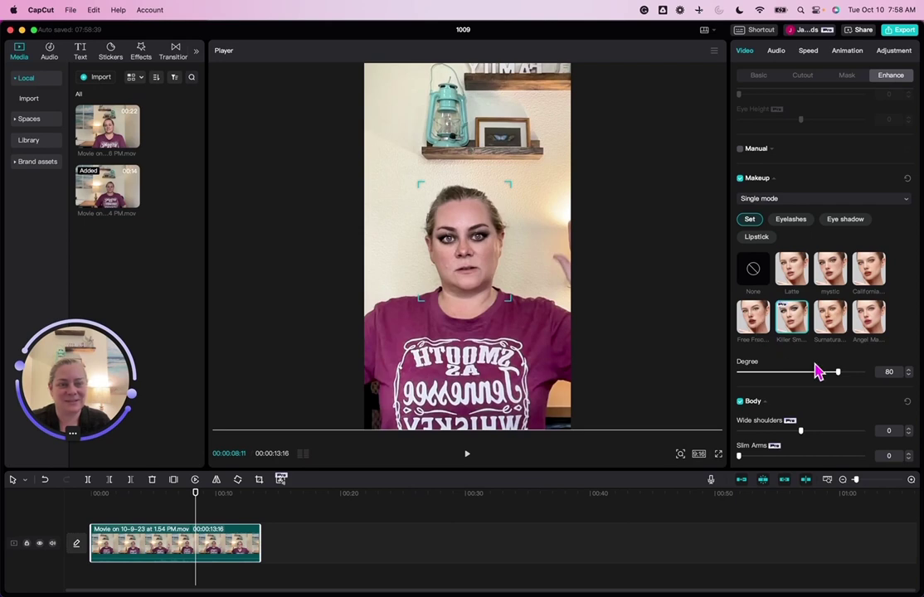
pyautogui.moveTo(839, 378); pyautogui.dragTo(778, 379)
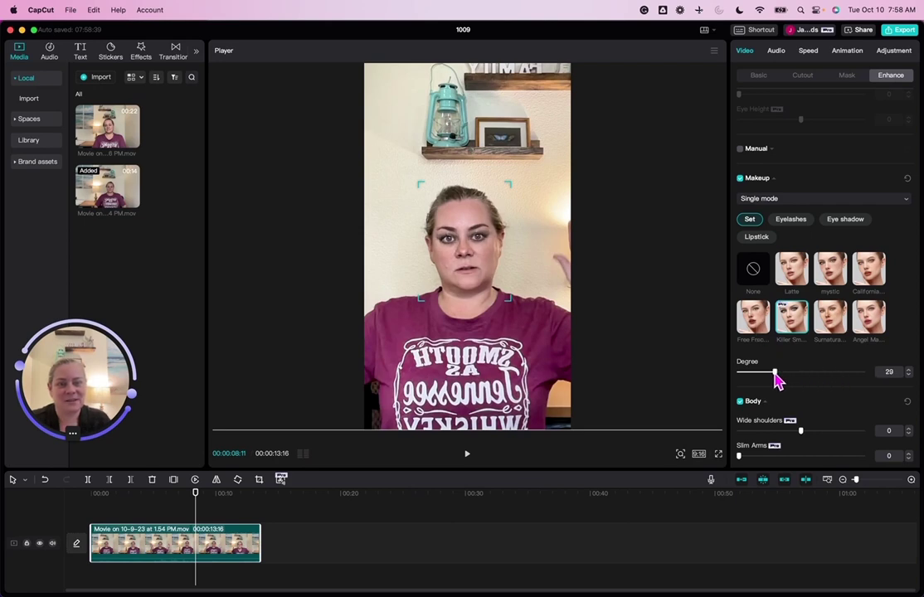
pyautogui.click(800, 272)
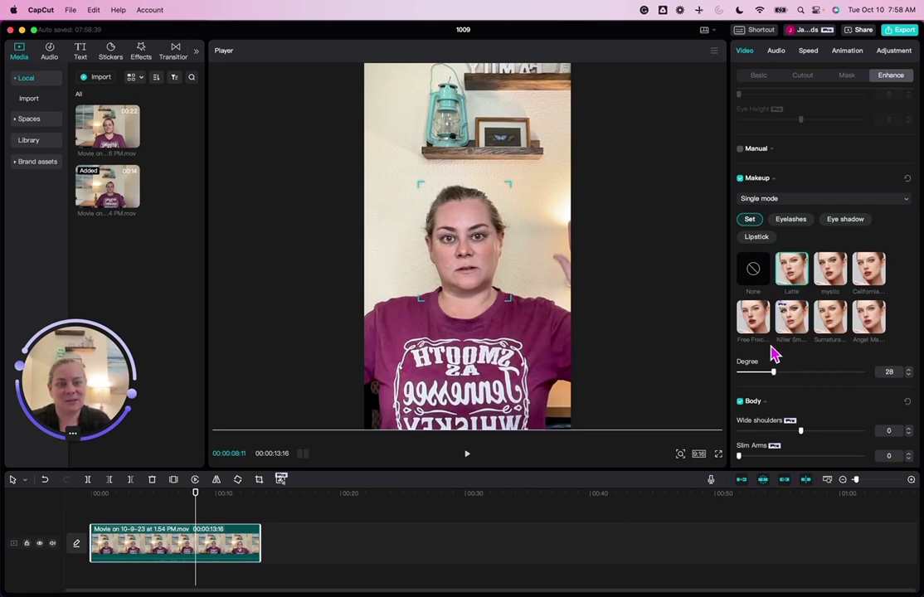
pyautogui.scroll(10, 846, 158)
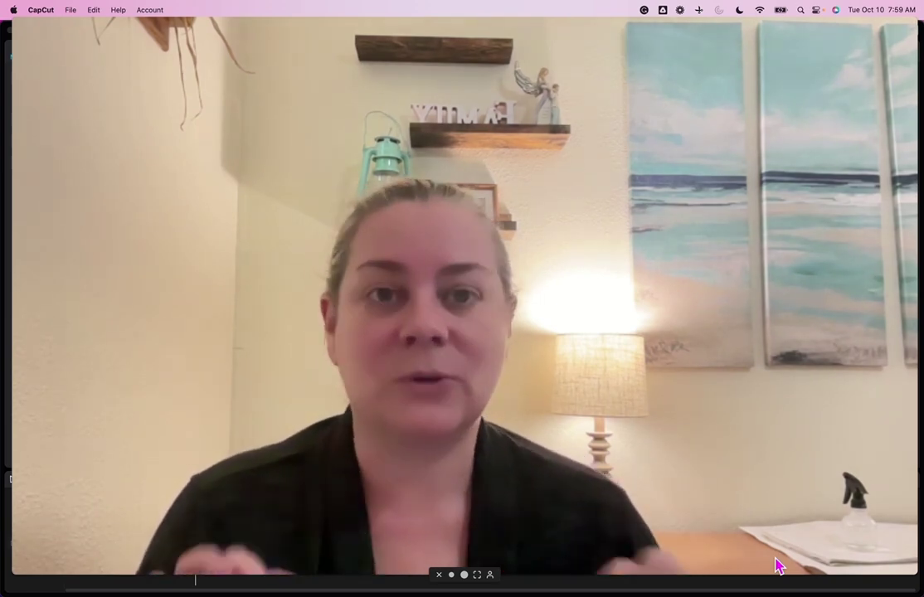
pyautogui.moveTo(778, 594)
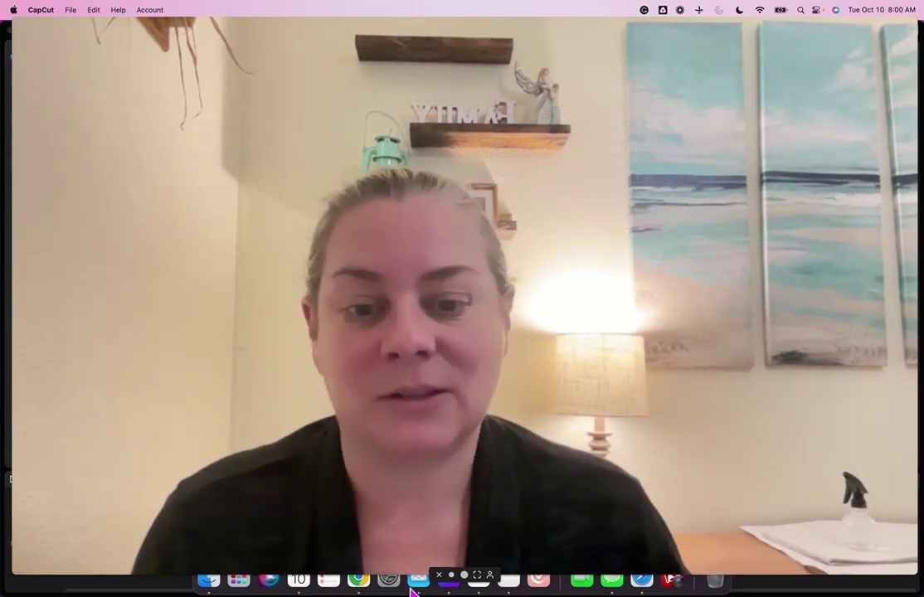
# Step: Switch to Canva, dismiss the Magic Studio announcement, and go to the Apps page
pyautogui.click(452, 574)
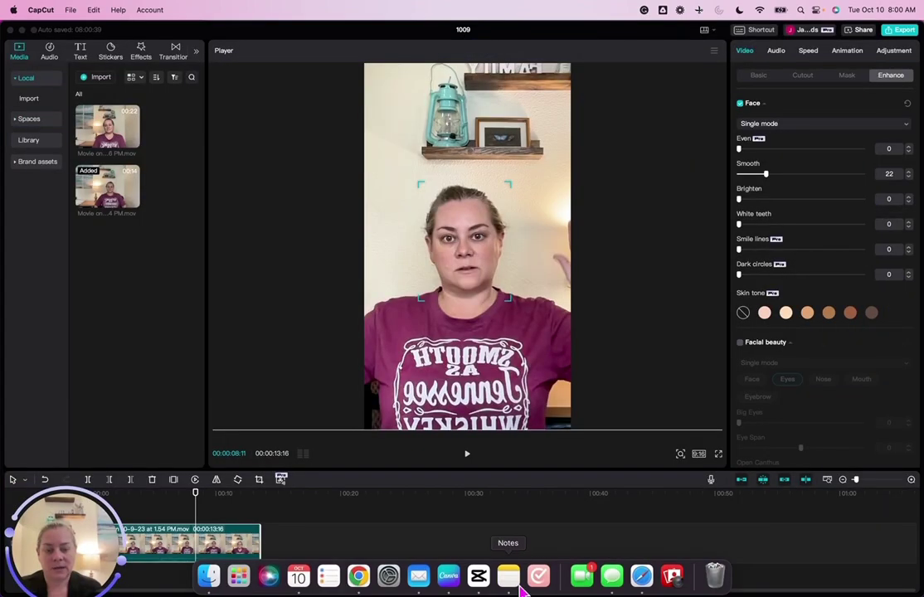
pyautogui.click(447, 583)
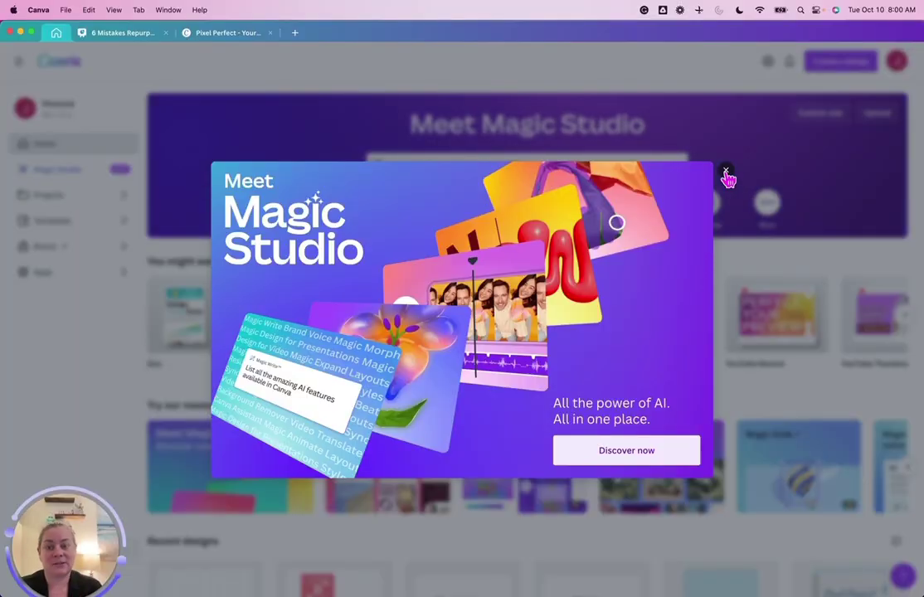
pyautogui.click(727, 175)
pyautogui.click(68, 272)
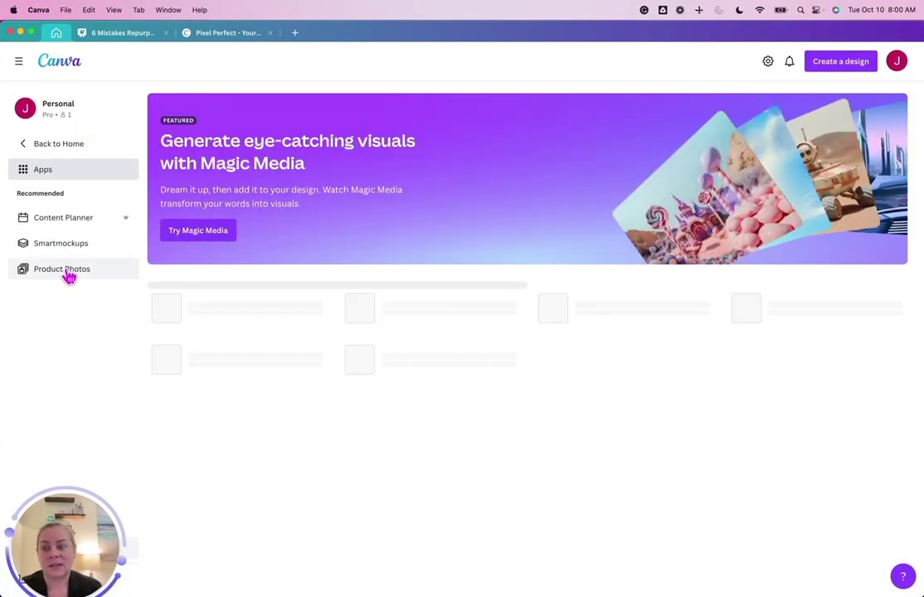
# Step: Open the CanGrid app and use it in a new Facebook Post (Landscape) design
pyautogui.scroll(-5, 537, 418)
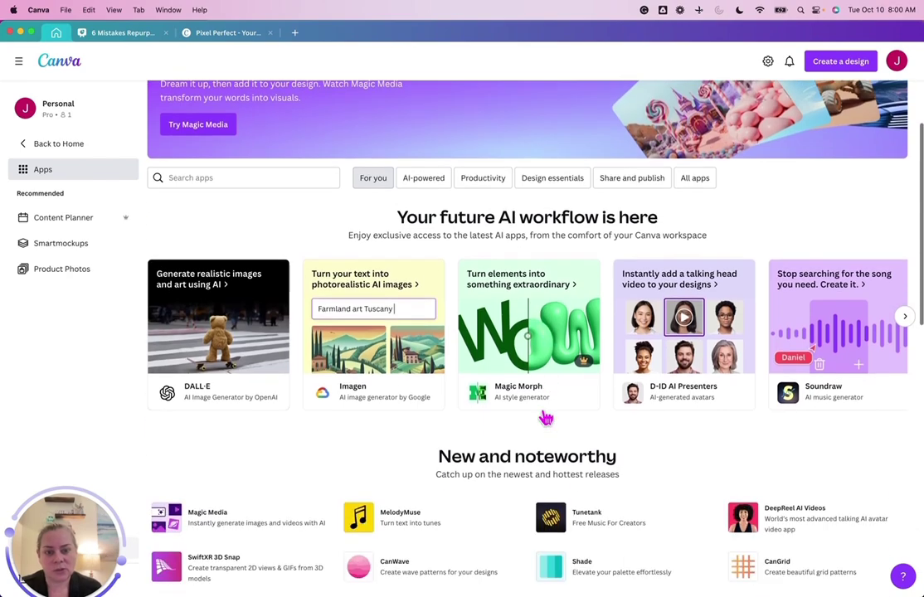
pyautogui.click(781, 324)
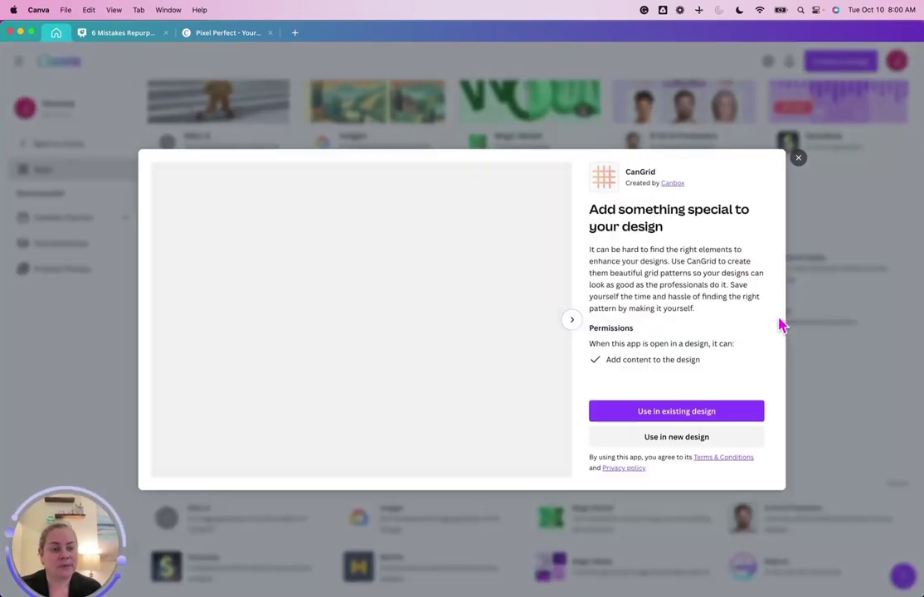
pyautogui.click(691, 443)
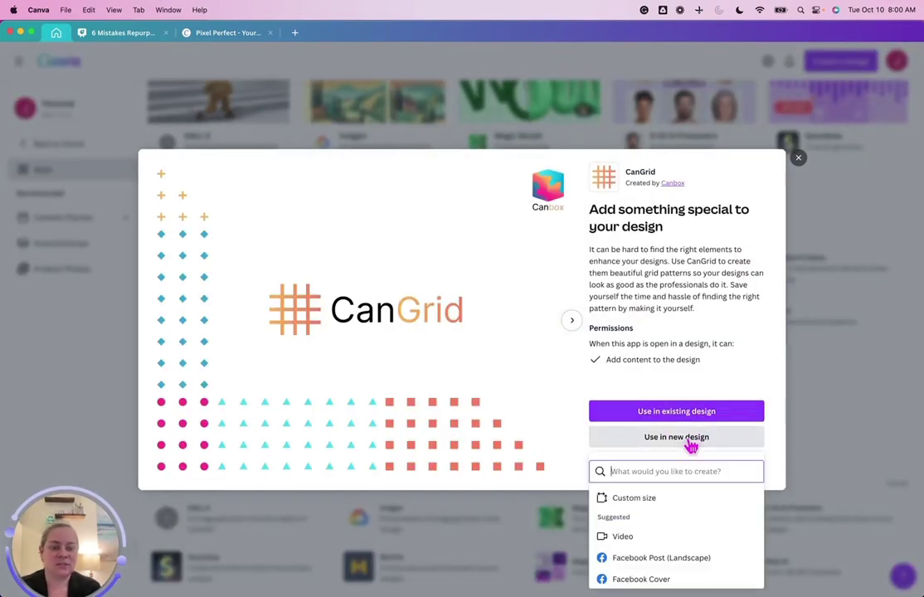
pyautogui.click(646, 558)
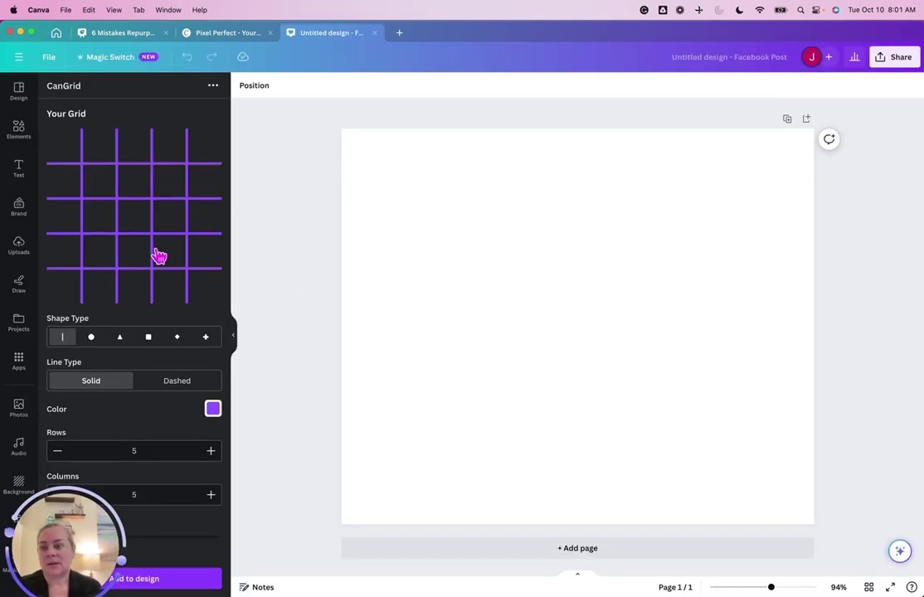
# Step: Preview triangle, square, diamond and plus shapes, then set CanGrid's Shape Type to circle
pyautogui.click(92, 340)
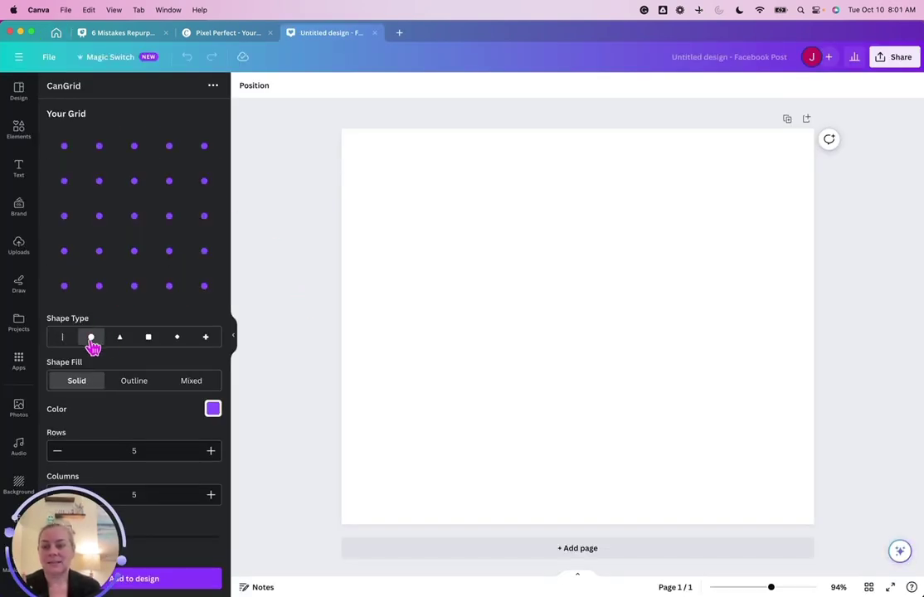
pyautogui.click(116, 340)
pyautogui.click(149, 340)
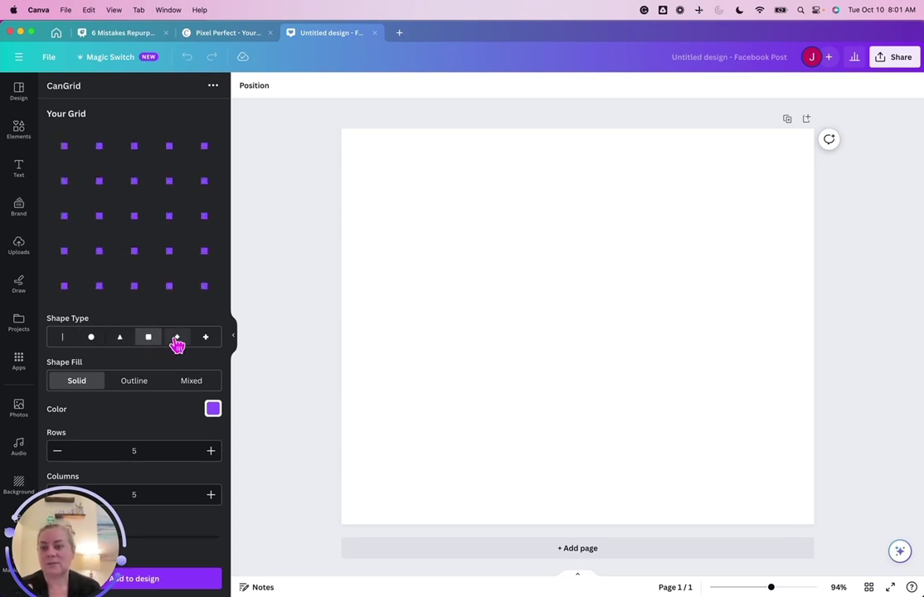
pyautogui.click(177, 340)
pyautogui.click(206, 340)
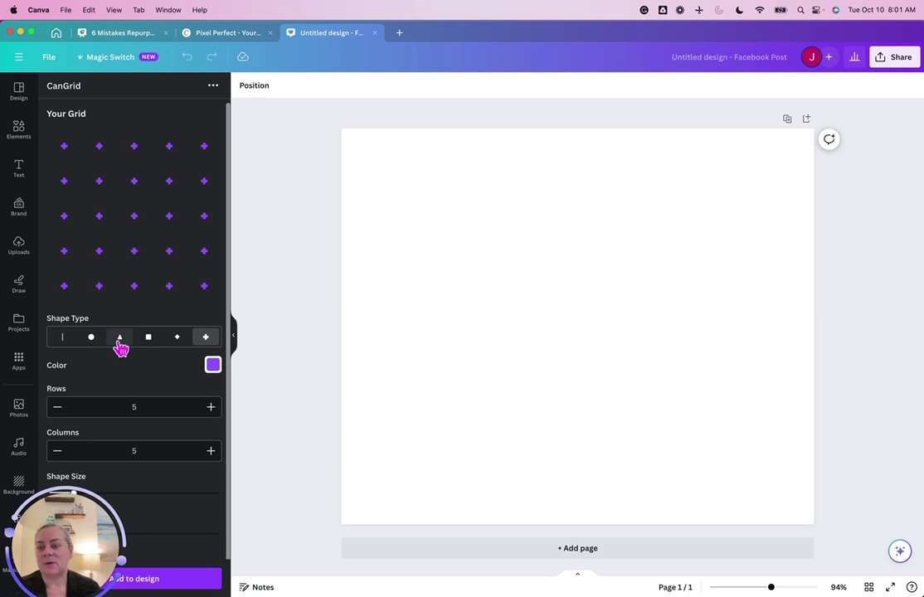
pyautogui.click(91, 340)
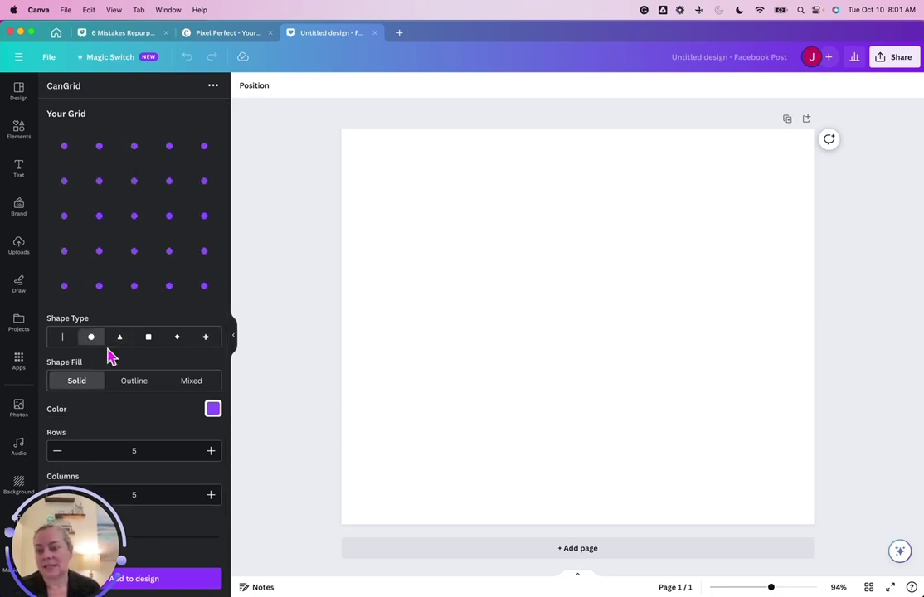
# Step: Raise the grid to 10 rows and 10 columns and shrink the dots to size 11
pyautogui.moveTo(43, 521); pyautogui.dragTo(299, 97)
pyautogui.click(211, 451)
pyautogui.click(210, 451)
pyautogui.click(210, 451)
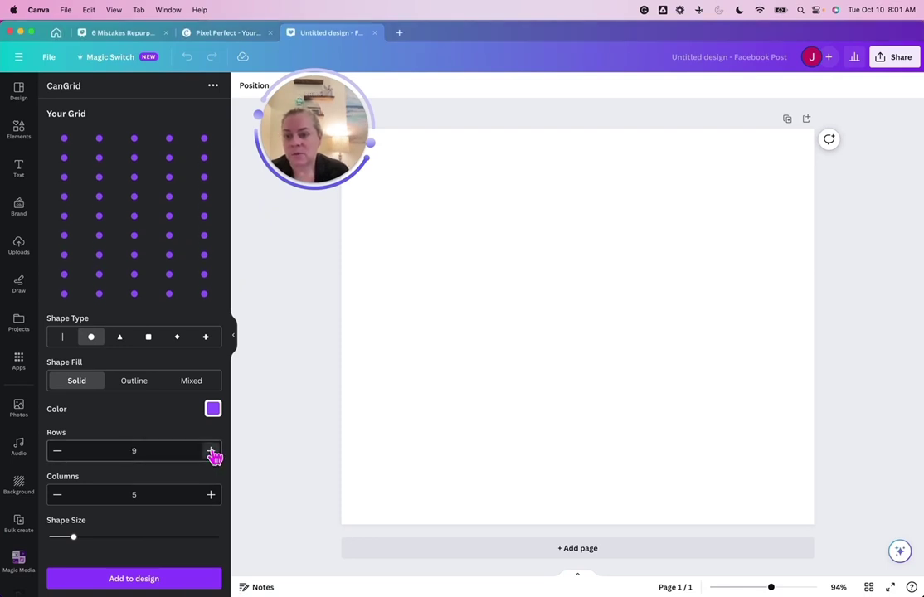
pyautogui.click(210, 451)
pyautogui.click(211, 451)
pyautogui.click(211, 496)
pyautogui.click(211, 495)
pyautogui.click(211, 495)
pyautogui.click(211, 495)
pyautogui.click(210, 495)
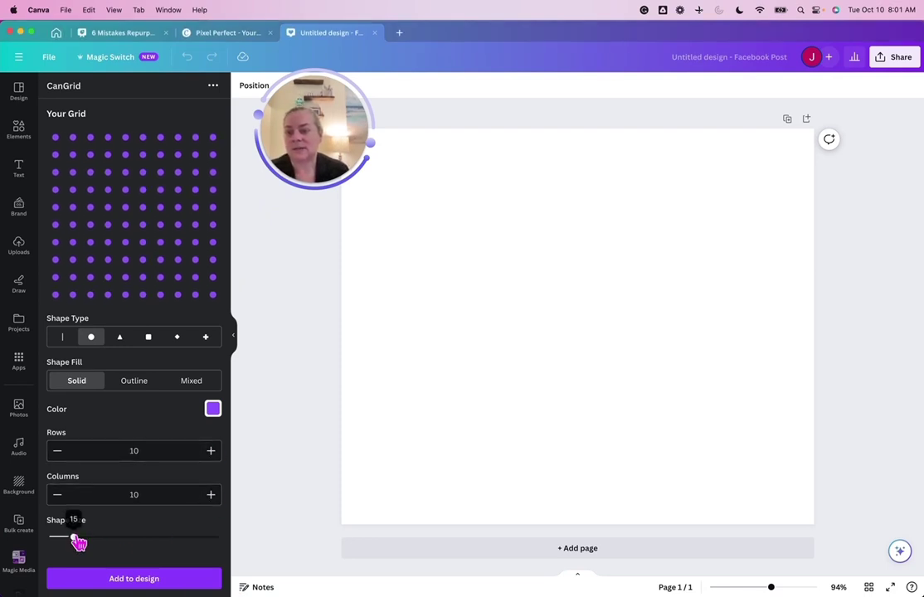
pyautogui.moveTo(77, 543)
pyautogui.mouseDown()
pyautogui.moveTo(132, 542)
pyautogui.moveTo(77, 545)
pyautogui.mouseUp()
# Step: Add the dot grid to the design and stretch it across the whole page
pyautogui.click(138, 581)
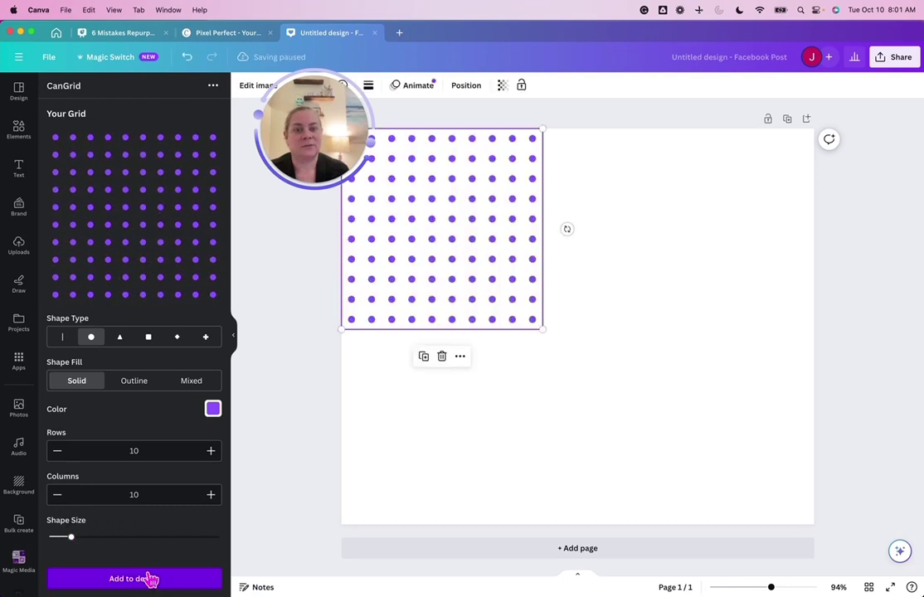
pyautogui.moveTo(542, 329); pyautogui.dragTo(716, 456)
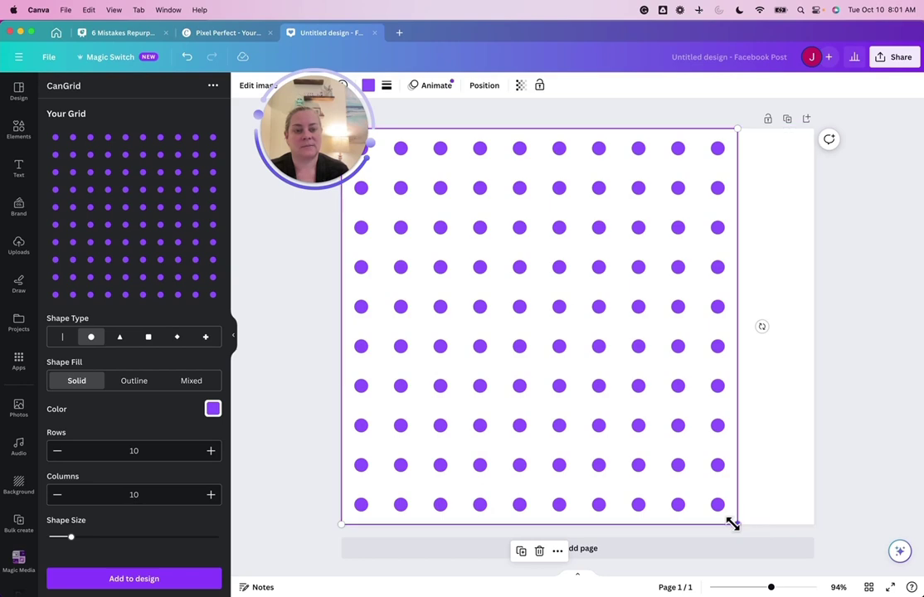
pyautogui.moveTo(733, 524); pyautogui.dragTo(813, 591)
# Step: Lower the dot grid's transparency to about 20 so the dots turn pale lilac
pyautogui.click(519, 86)
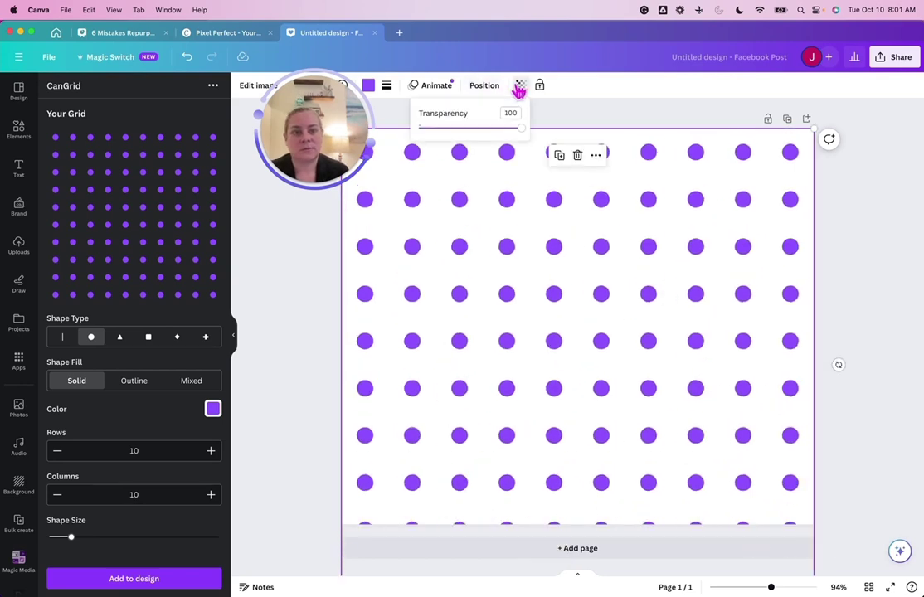
pyautogui.moveTo(523, 135); pyautogui.dragTo(457, 130)
pyautogui.click(834, 256)
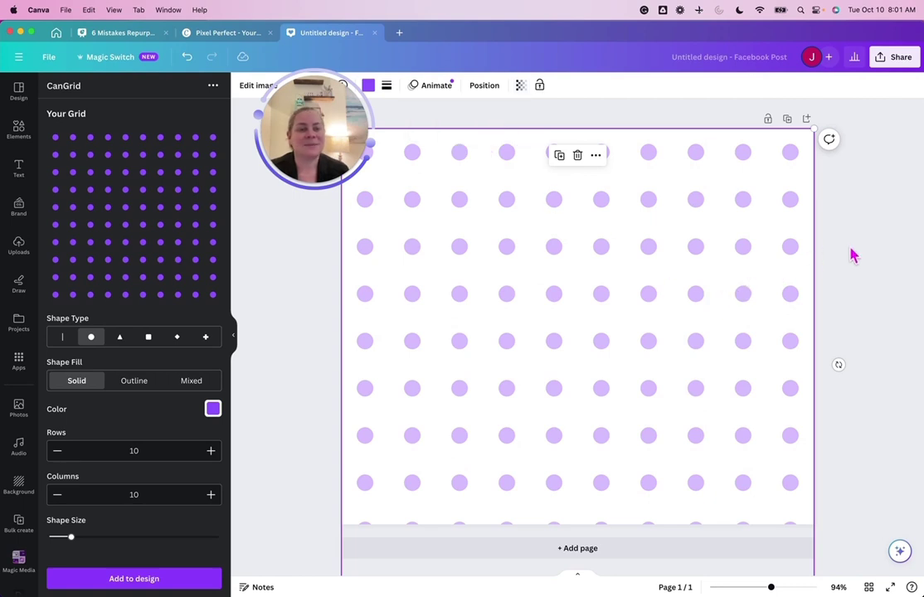
pyautogui.click(521, 86)
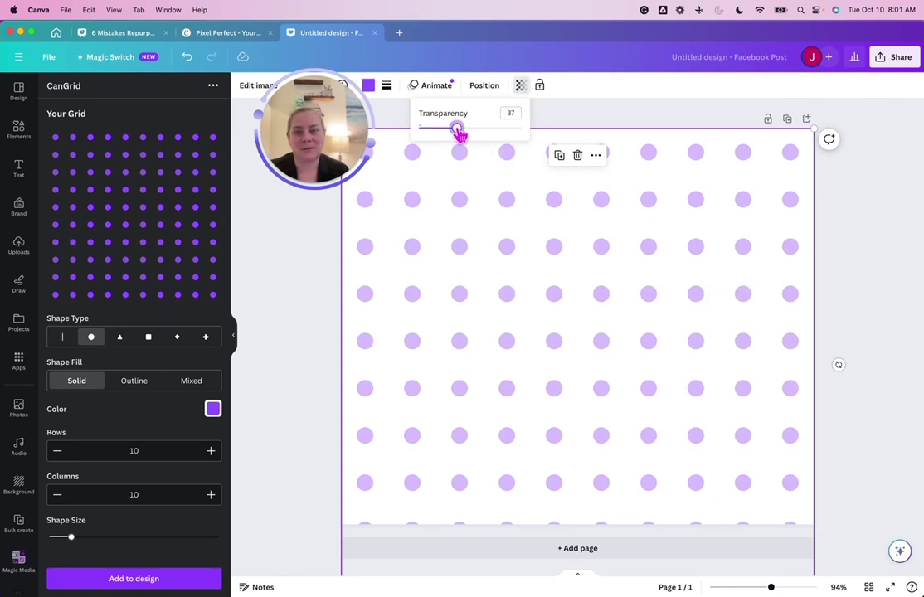
pyautogui.moveTo(459, 133); pyautogui.dragTo(443, 135)
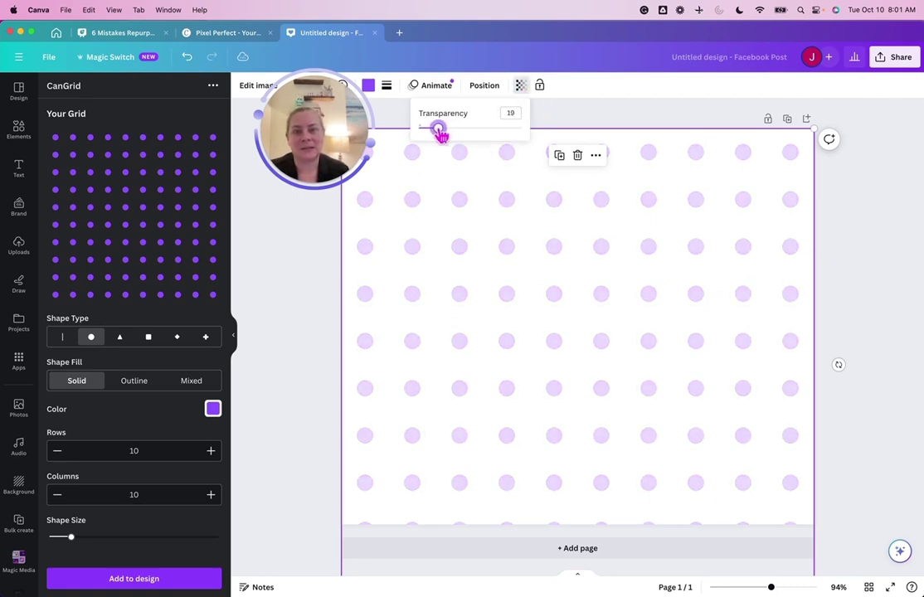
pyautogui.click(20, 130)
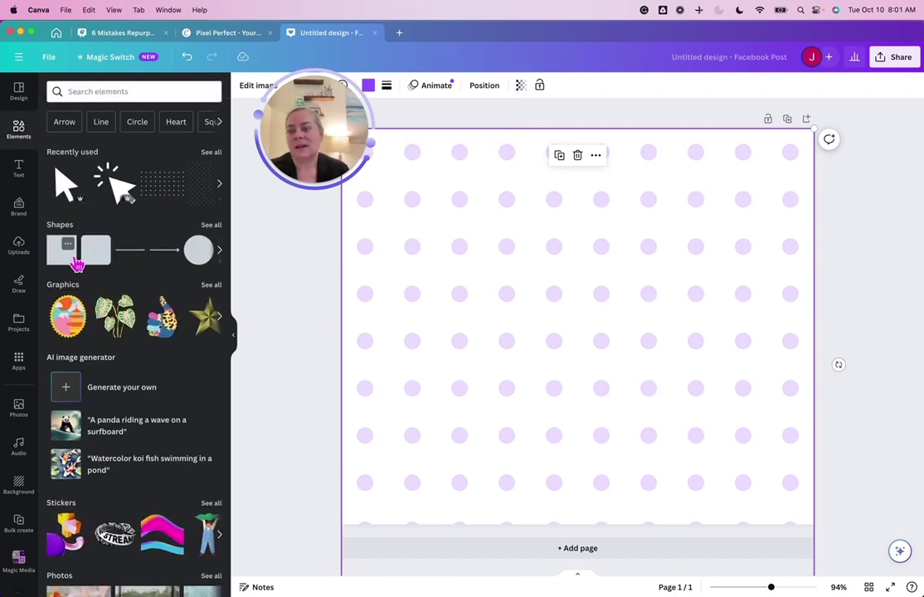
# Step: Add a rounded square from Shapes, enlarge it, and centre it horizontally on the page
pyautogui.click(77, 262)
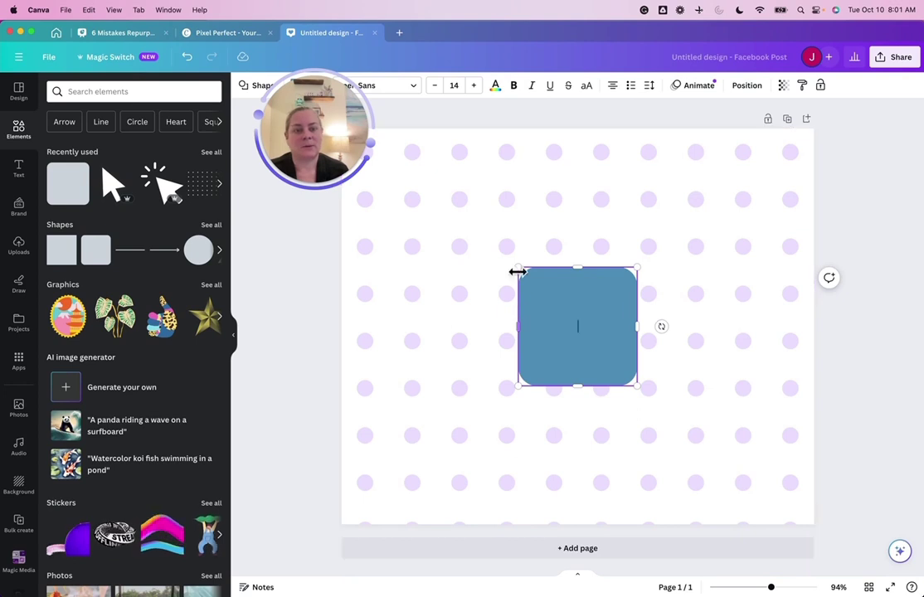
pyautogui.moveTo(518, 269); pyautogui.dragTo(410, 230)
pyautogui.moveTo(637, 386); pyautogui.dragTo(757, 467)
pyautogui.moveTo(584, 471); pyautogui.dragTo(584, 518)
pyautogui.moveTo(583, 230); pyautogui.dragTo(581, 165)
pyautogui.moveTo(570, 297); pyautogui.dragTo(564, 297)
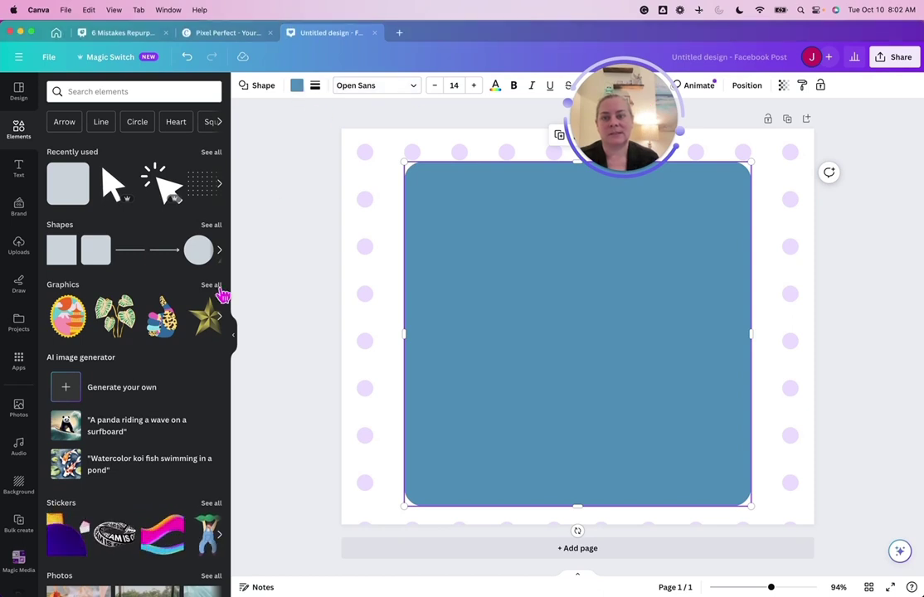
# Step: Colour the rounded square black, shrink it, and snap it to the page centre
pyautogui.click(296, 84)
pyautogui.click(206, 231)
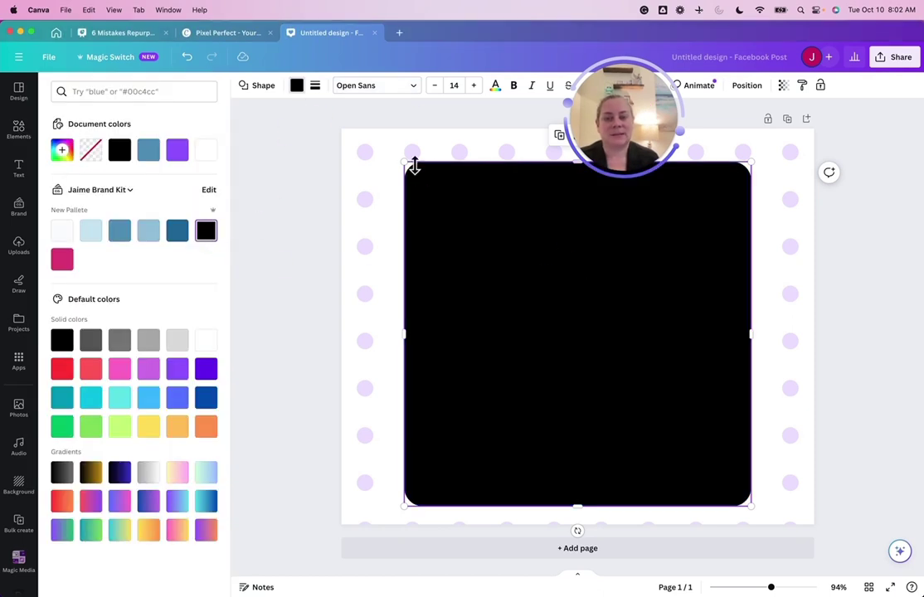
pyautogui.moveTo(414, 166); pyautogui.dragTo(480, 230)
pyautogui.moveTo(589, 327); pyautogui.dragTo(550, 290)
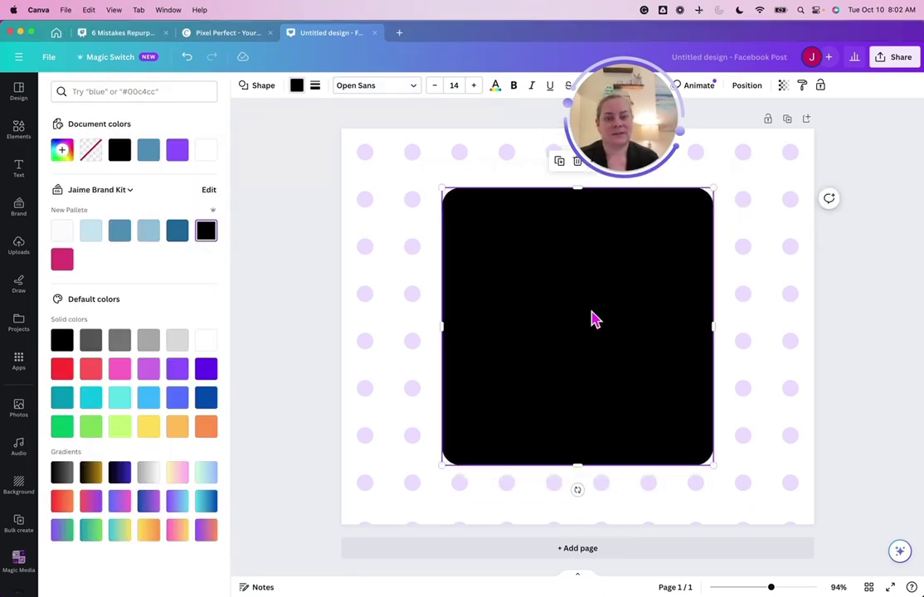
pyautogui.click(908, 268)
pyautogui.click(300, 340)
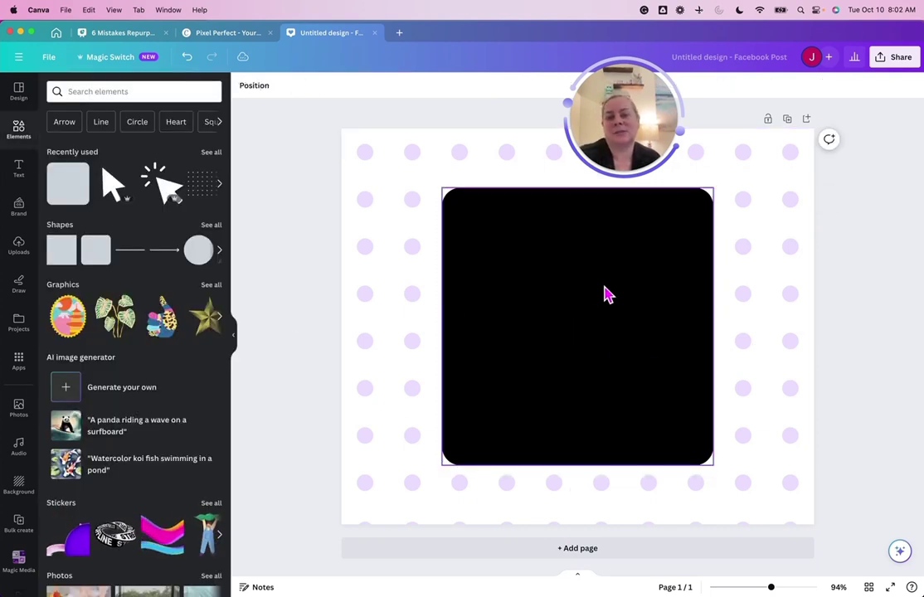